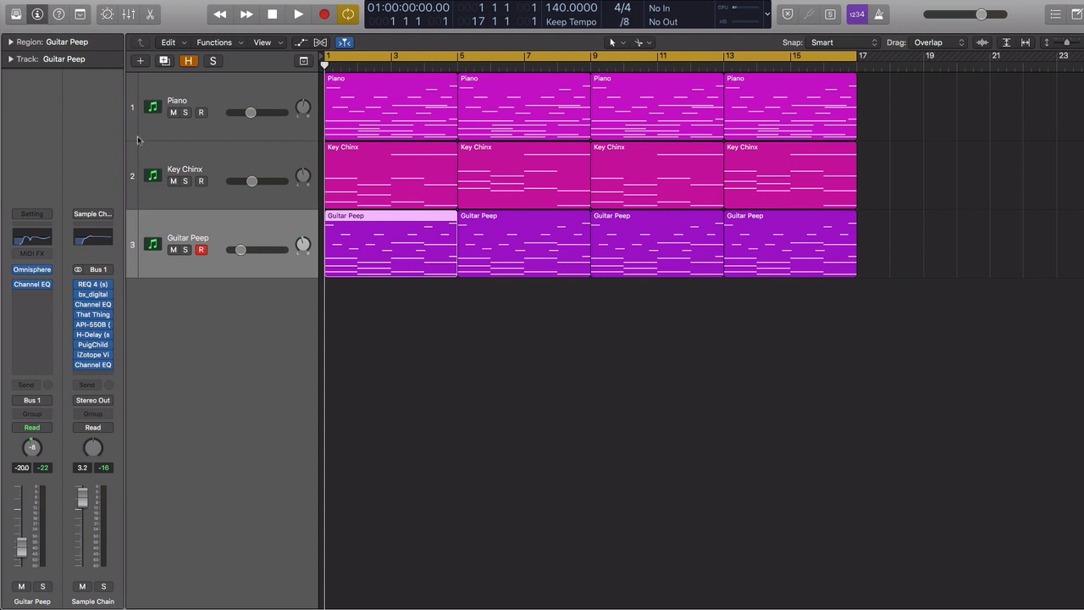
Step: Mute the Key Chinx and Guitar Peep tracks so only the Piano track plays
left_click(212, 90)
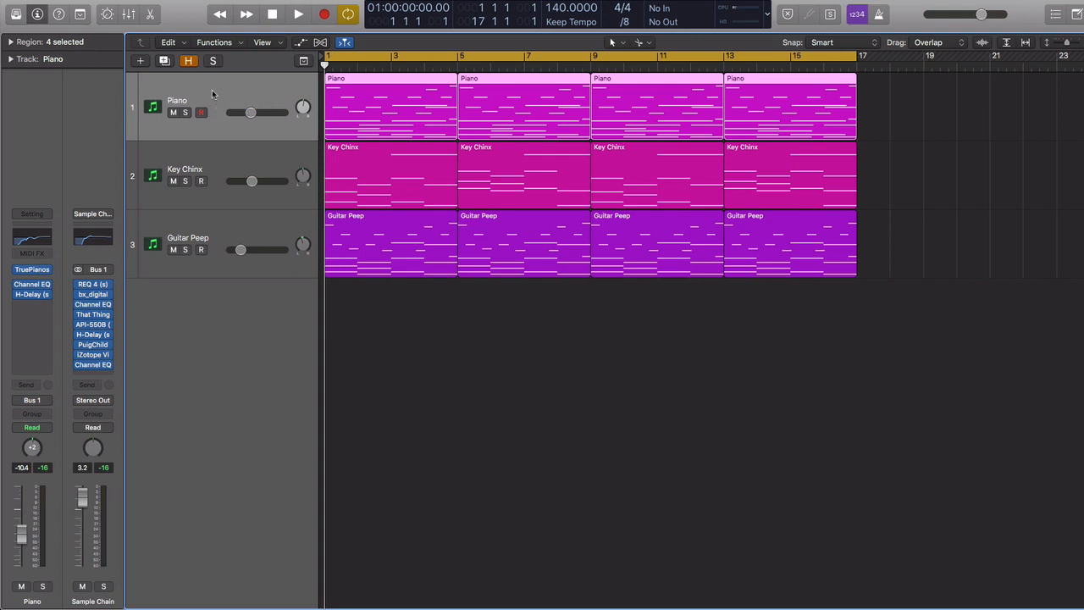
left_click(421, 426)
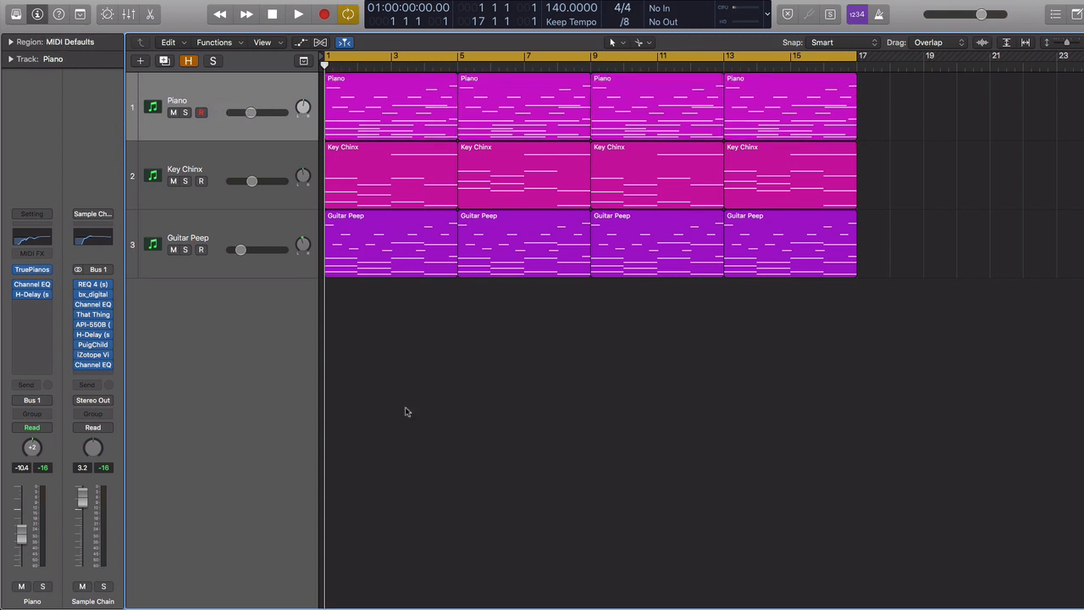
left_click(173, 181)
left_click(173, 250)
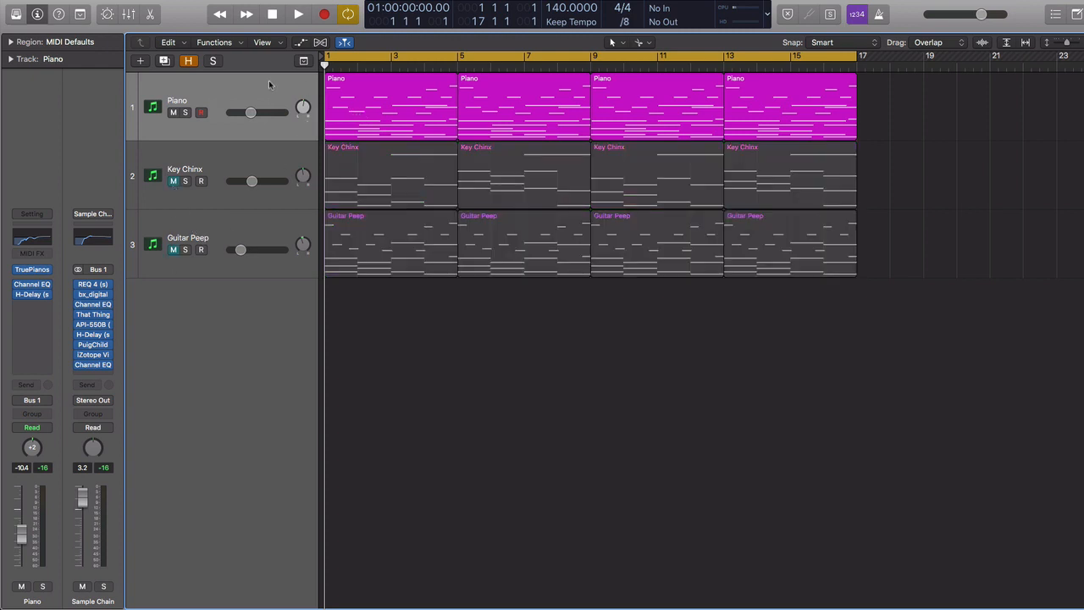
Step: Open the first Piano region in the Piano Roll and zoom in on its notes
left_click(371, 101)
double_click(371, 101)
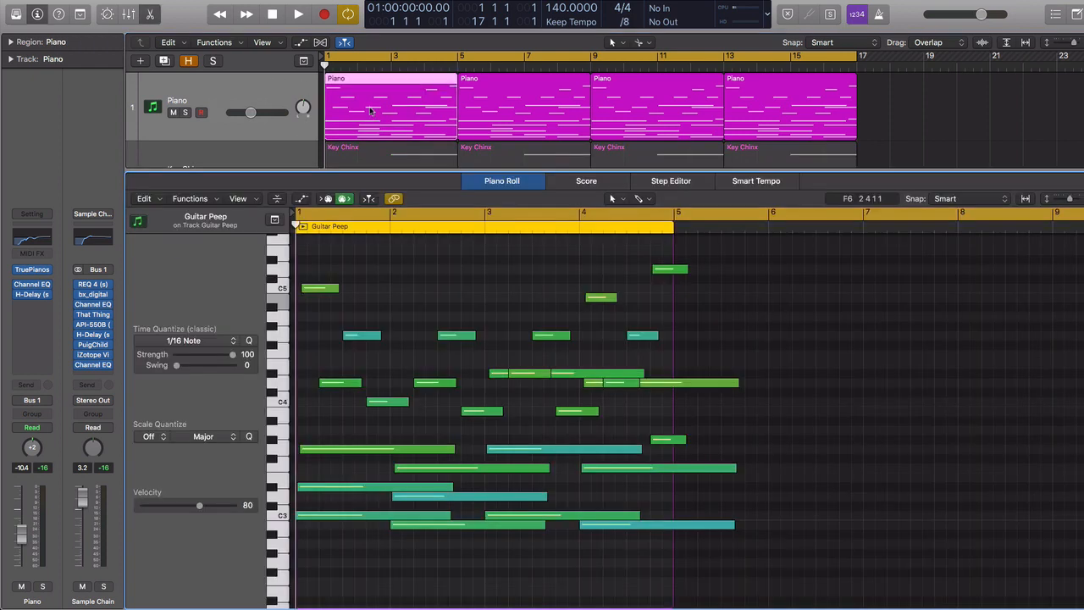
mouse_move(547, 376)
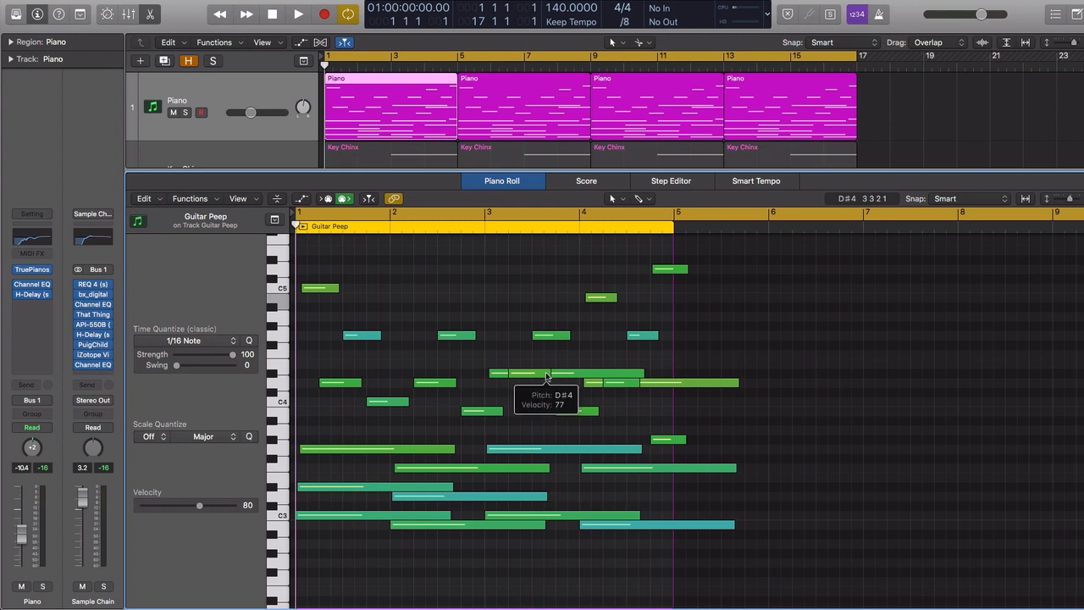
key("super+Down")
key("super+Right")
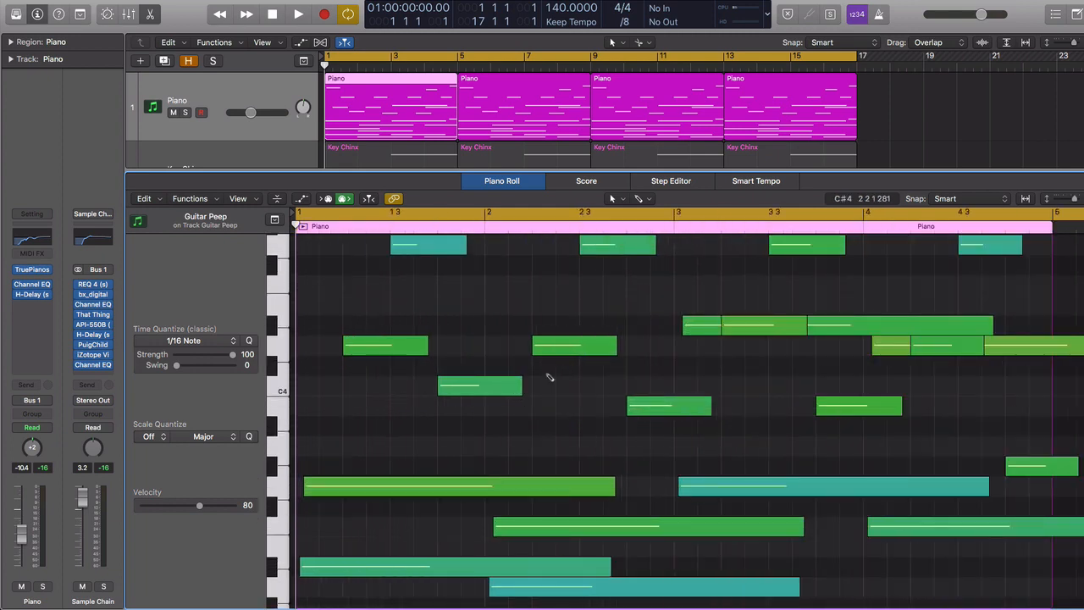
key("super+Up")
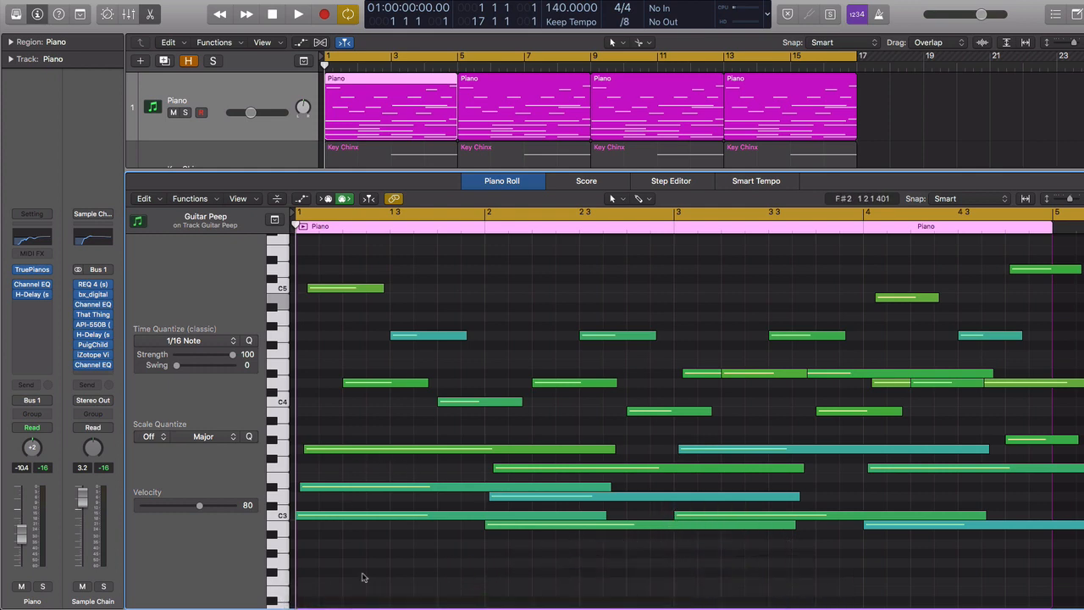
Step: Play back the isolated Piano part and briefly toggle the Mixer open and closed
key("space")
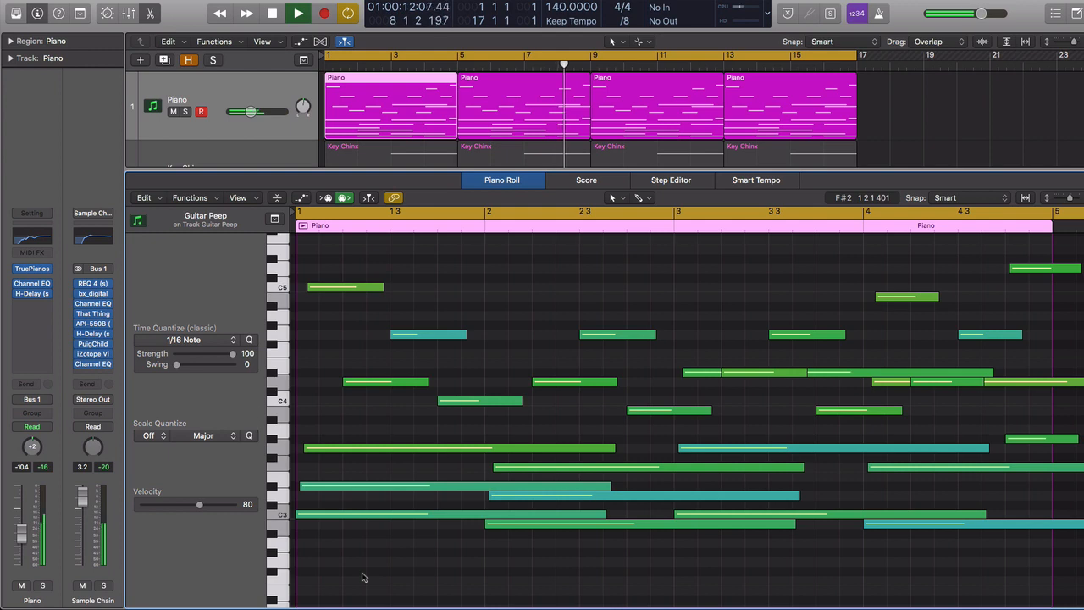
key("space")
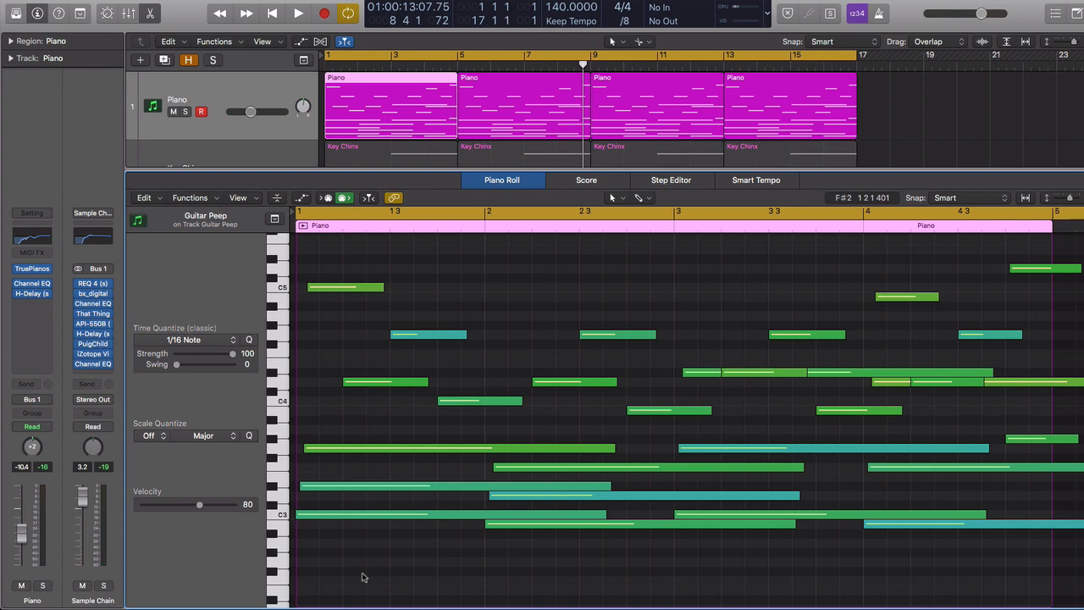
key("x")
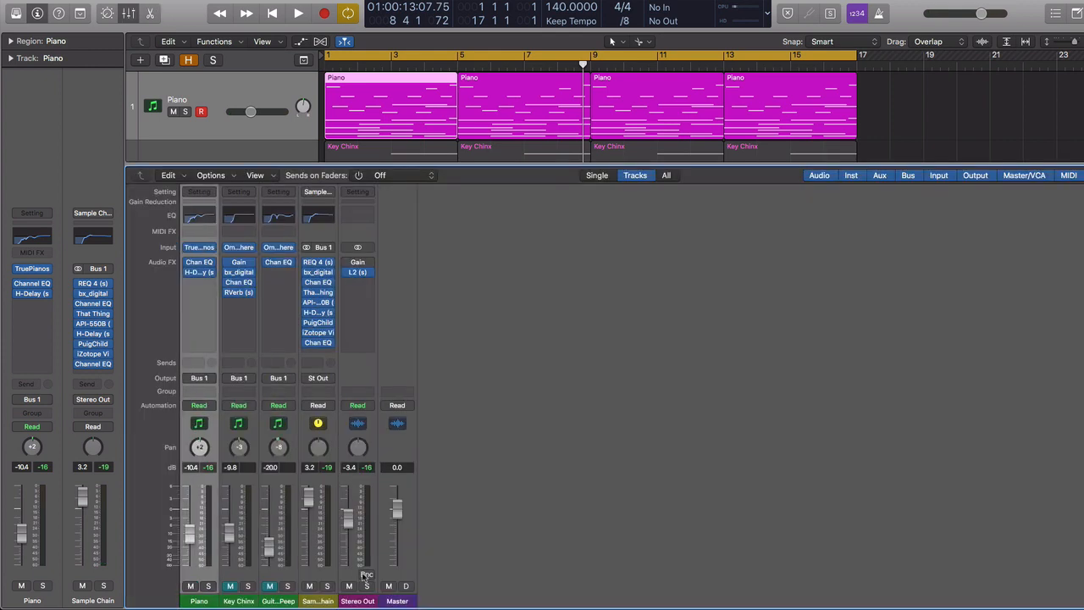
key("x")
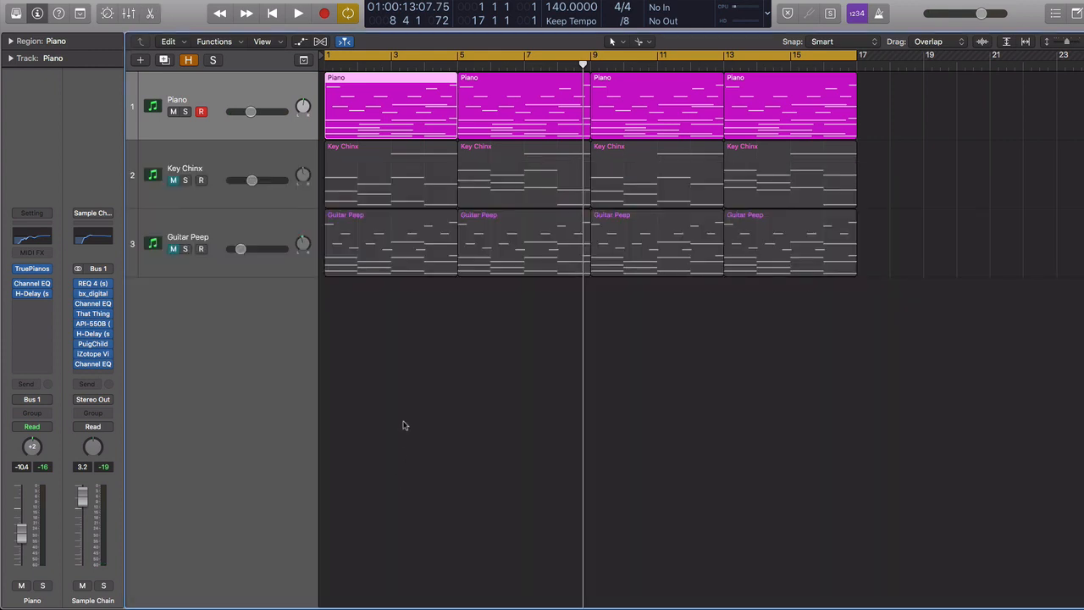
Step: Switch the isolated track to Key Chinx by muting Piano and unmuting Key Chinx
left_click(172, 111)
left_click(172, 179)
left_click(210, 155)
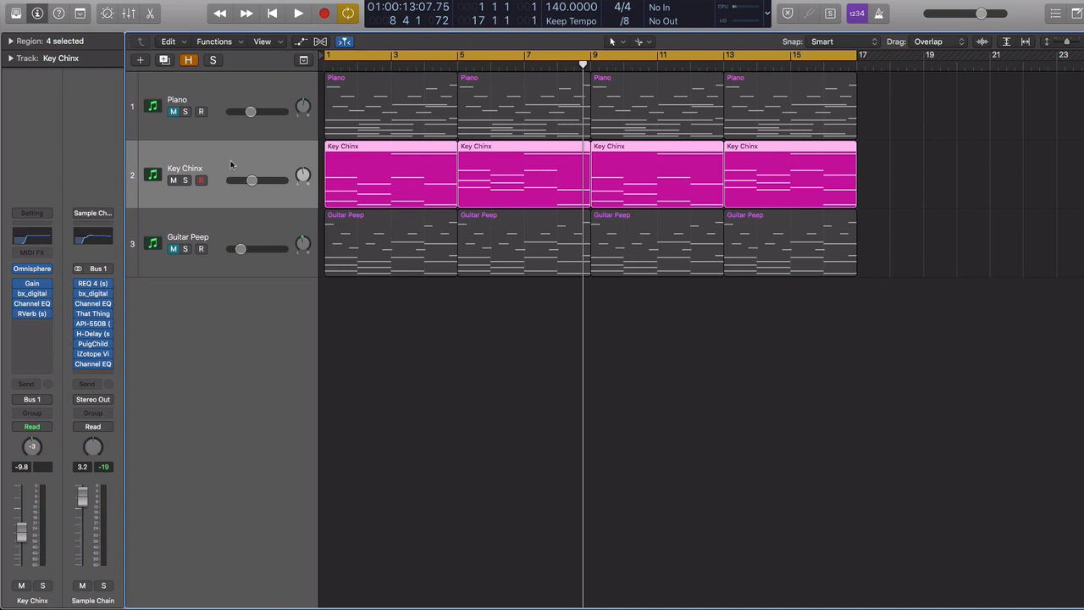
Step: Open the Key Chinx regions in the Piano Roll and play them from the start
key("Return")
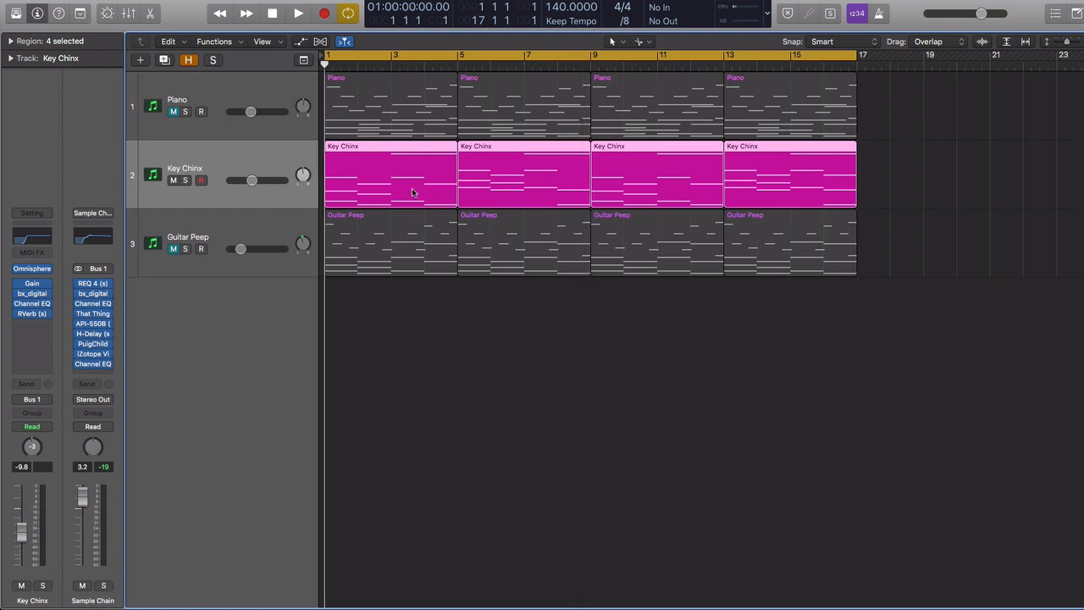
key("e")
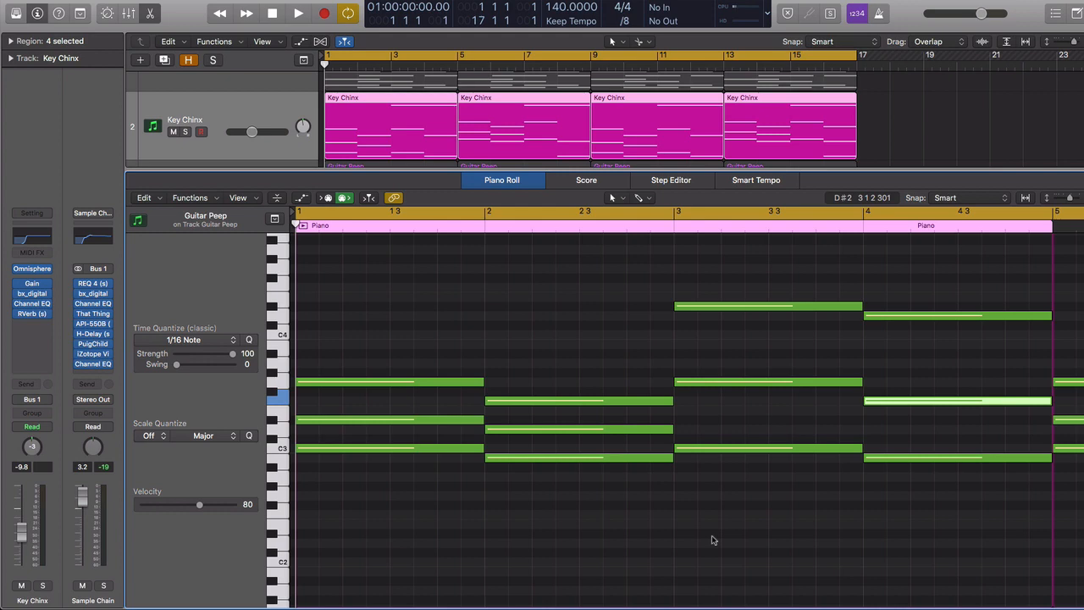
key("space")
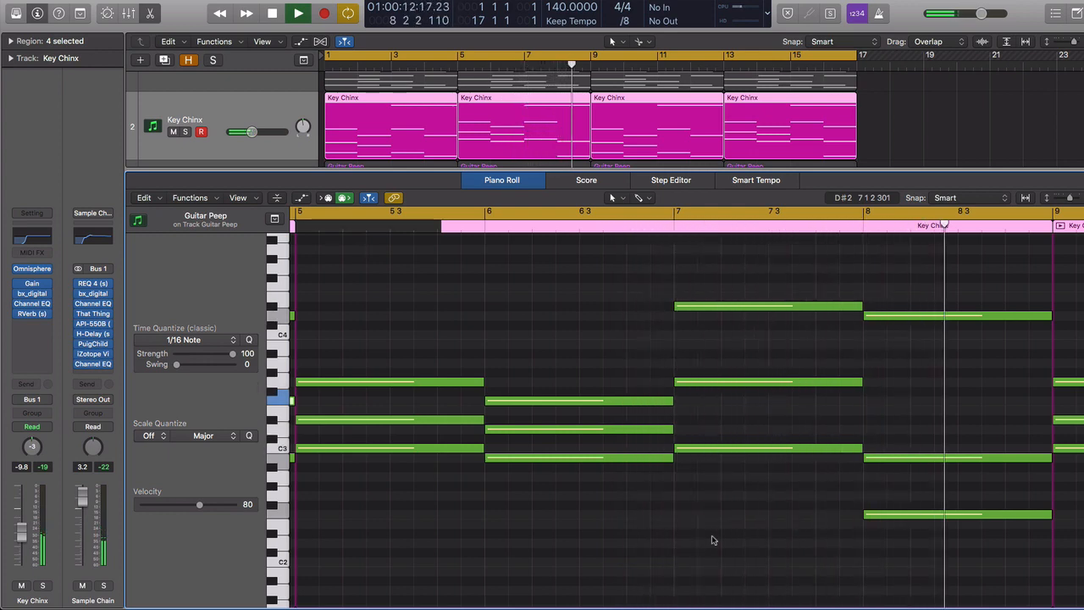
key("space")
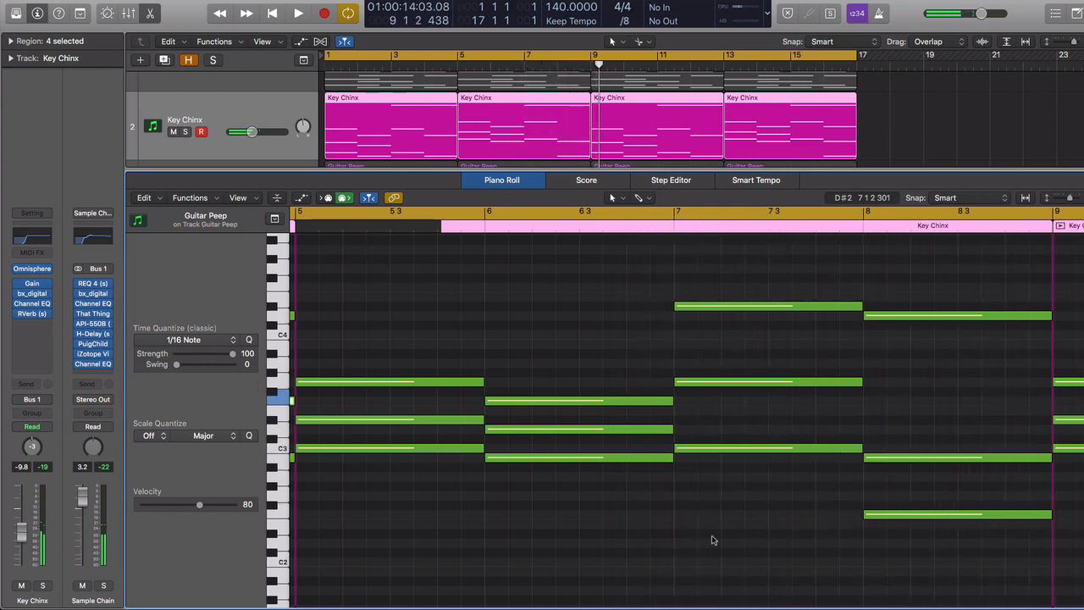
key("x")
key("x")
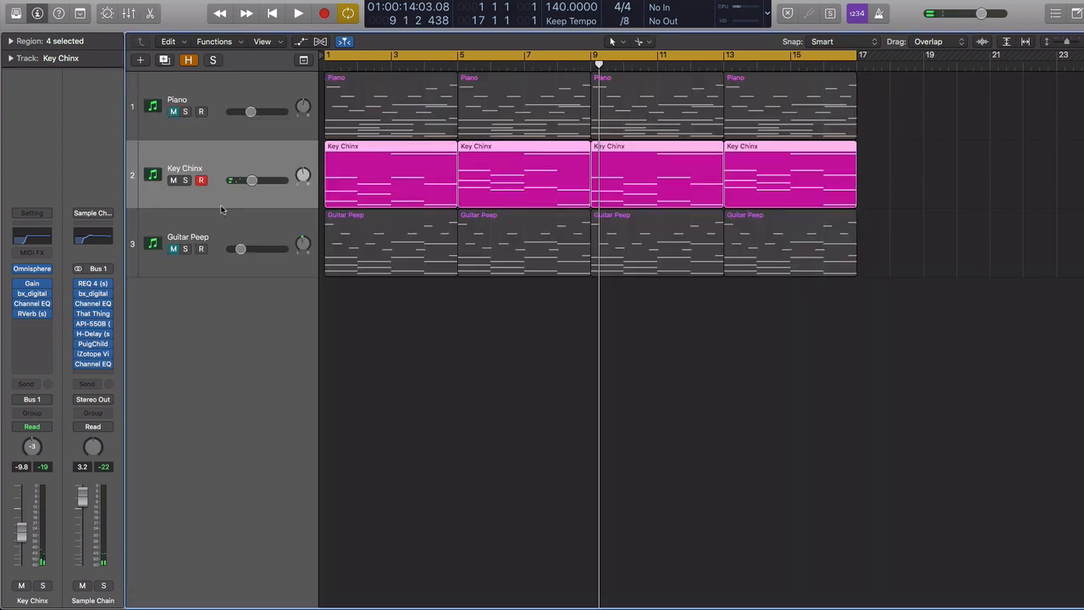
Step: Isolate Guitar Peep by unmuting it and muting Key Chinx, and open its region in the Piano Roll
left_click(172, 248)
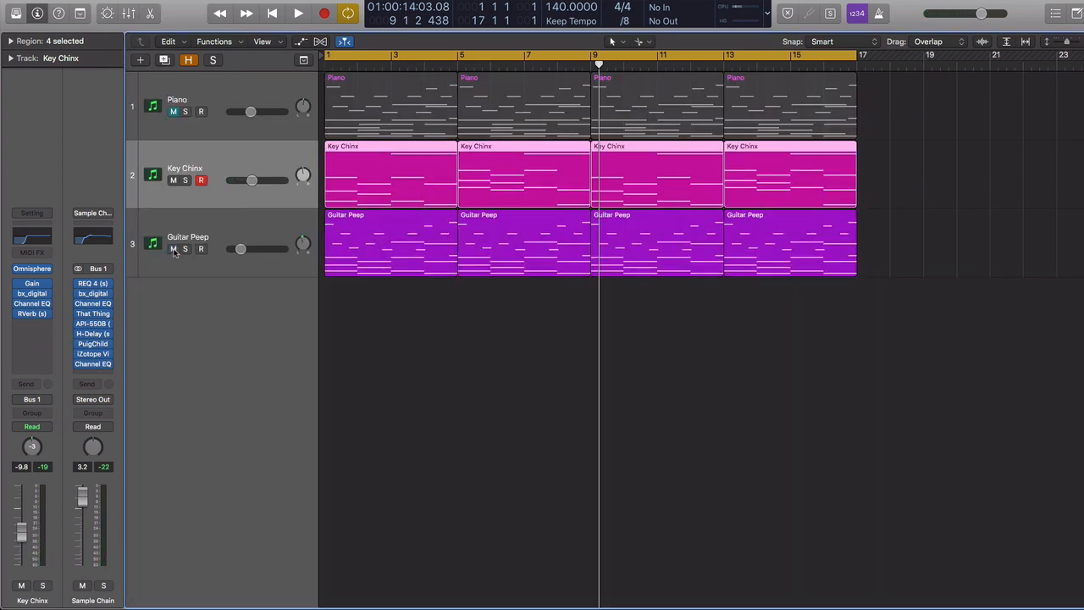
left_click(172, 181)
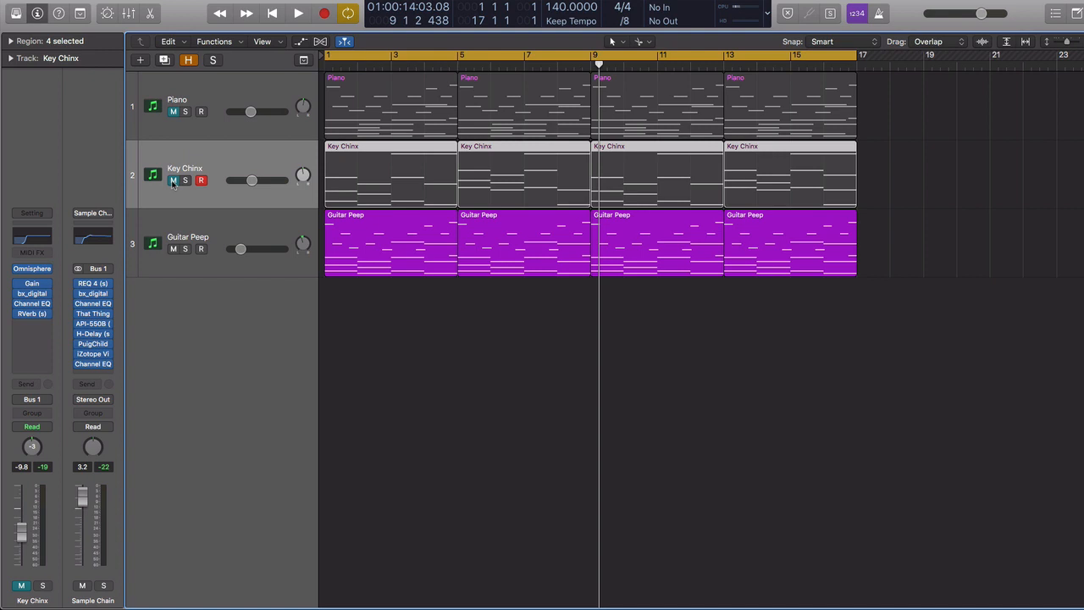
left_click(398, 263)
key("p")
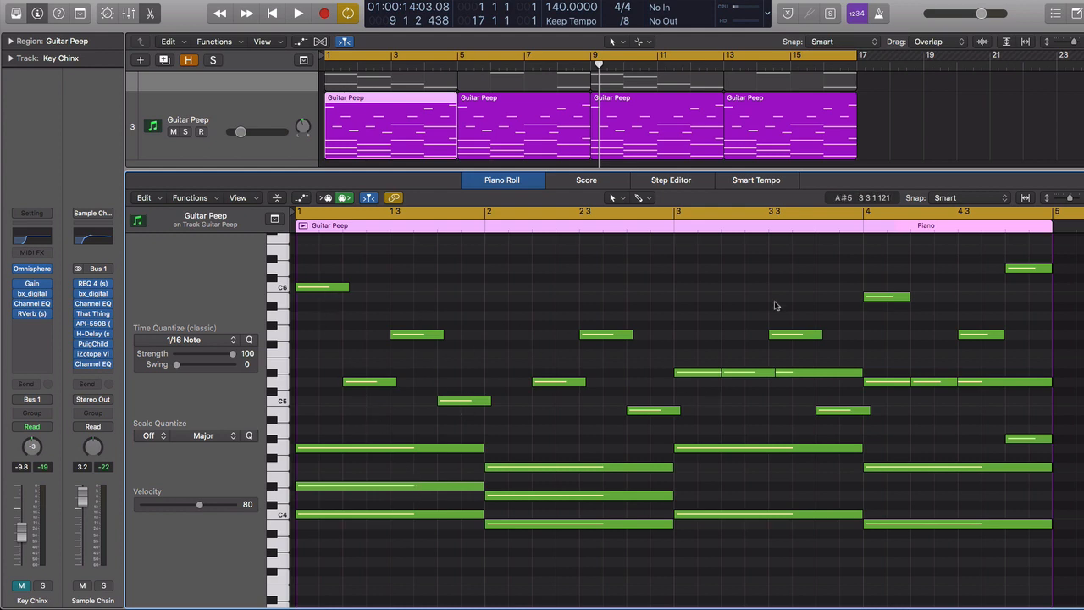
left_click(389, 83)
scroll(439, 303, "down", 5)
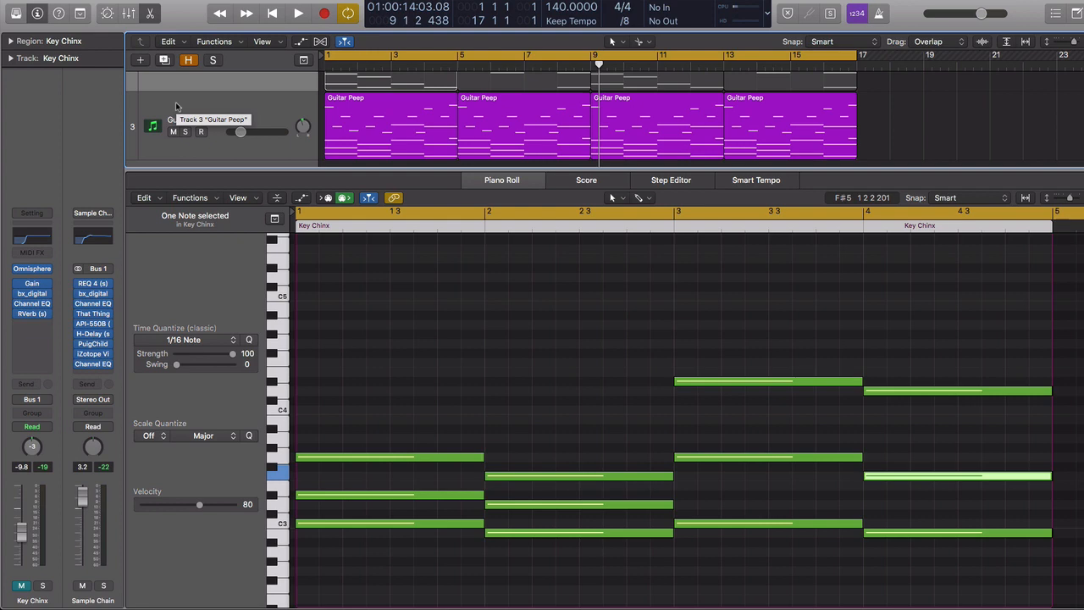
Step: Close the editor and play the Guitar Peep part from the start
key("x")
key("x")
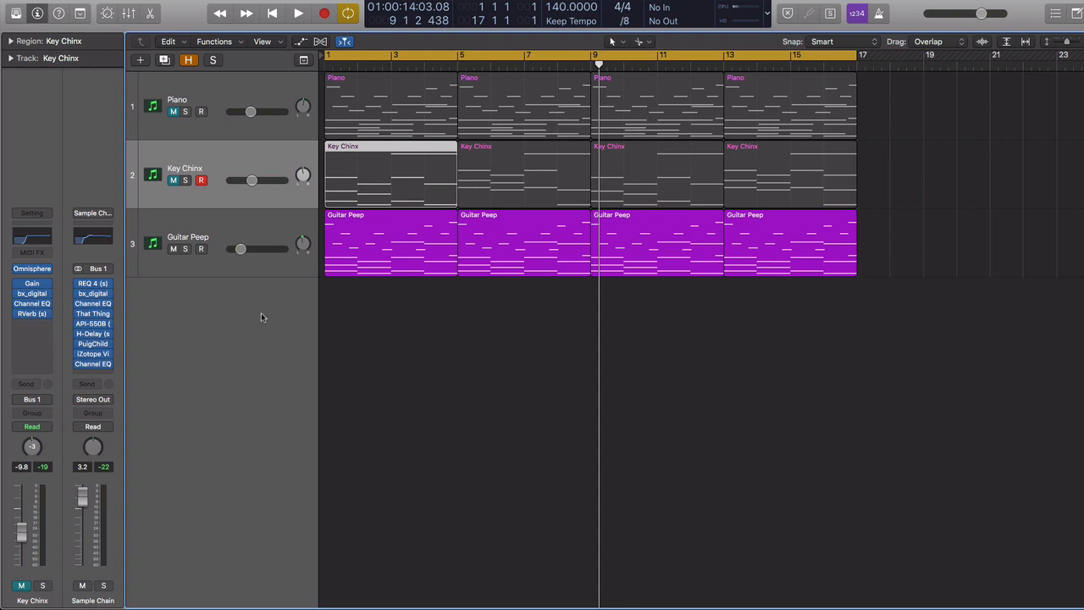
key("Return")
key("space")
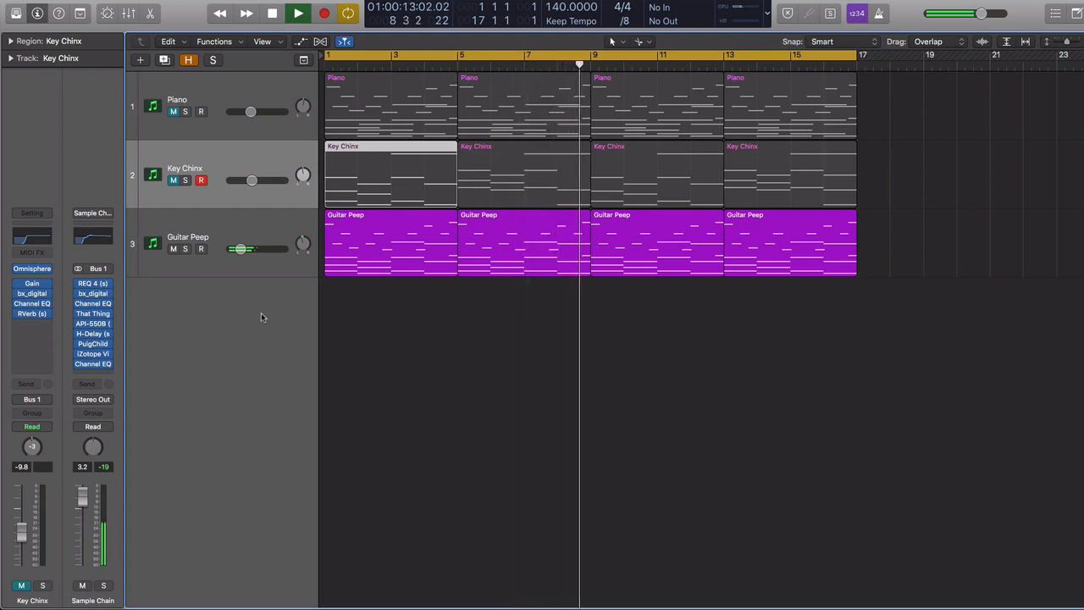
key("space")
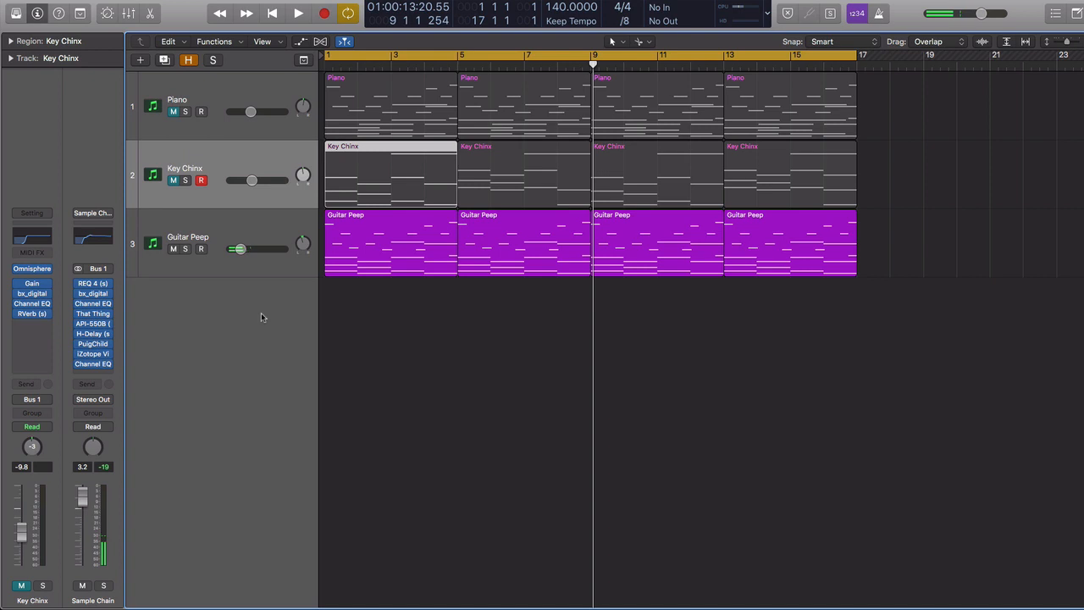
Step: Unmute the Key Chinx and Piano tracks and select the Guitar Peep track
left_click(172, 181)
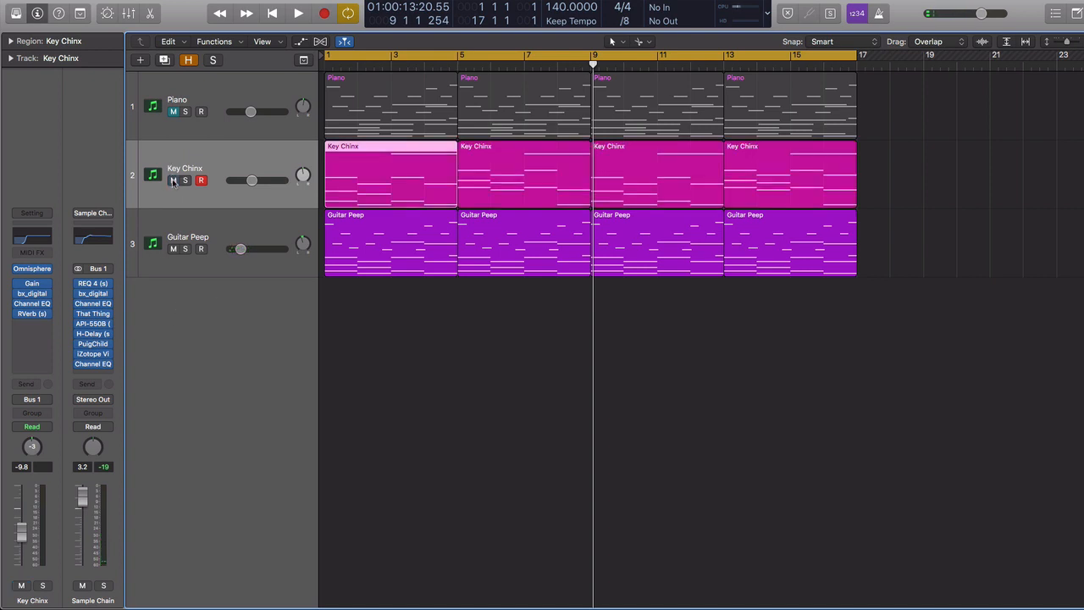
left_click(173, 111)
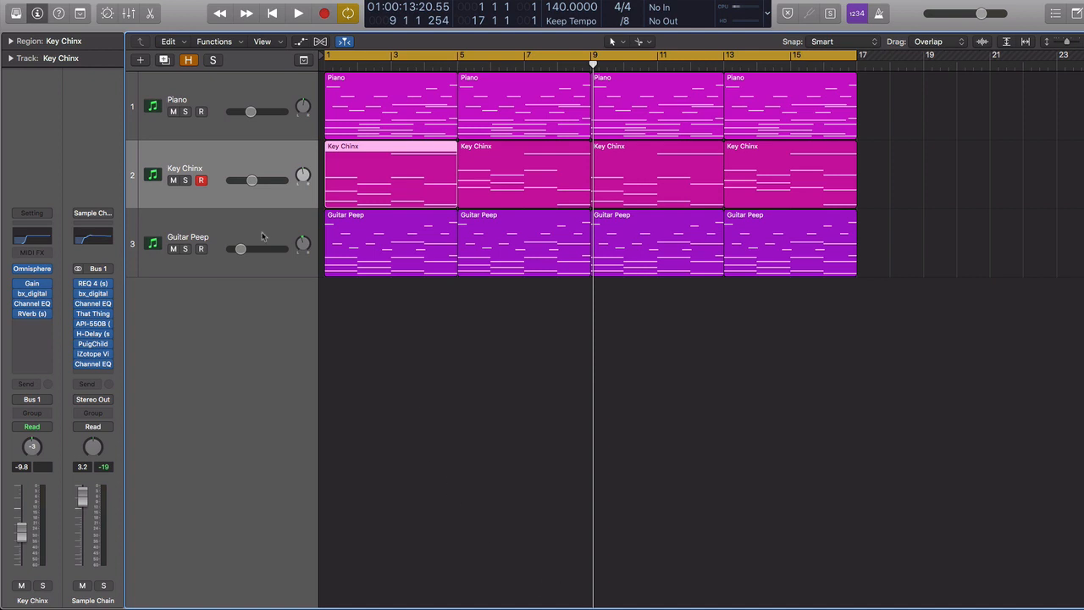
left_click(214, 93)
left_click(199, 161)
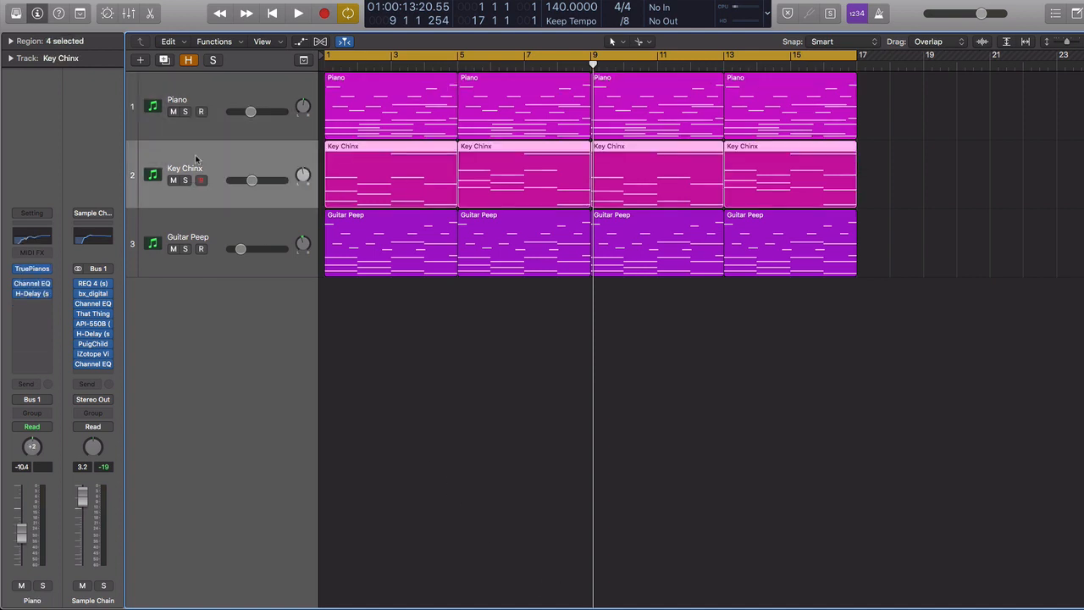
left_click(197, 216)
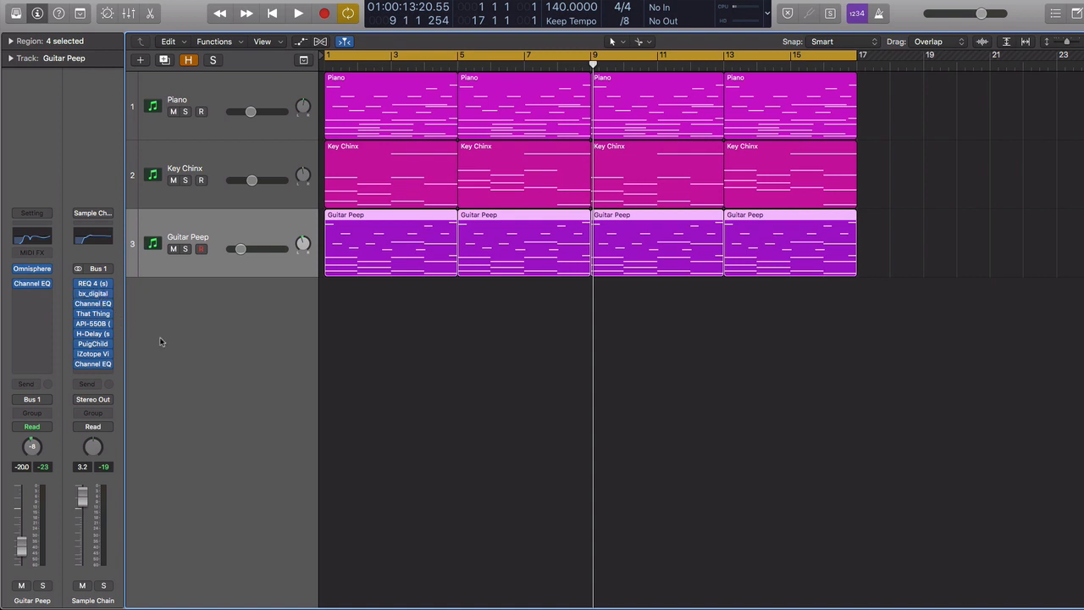
Step: Open the bx_digital plug-in on the Sample Chain channel to inspect its settings
mouse_move(94, 298)
left_click(94, 296)
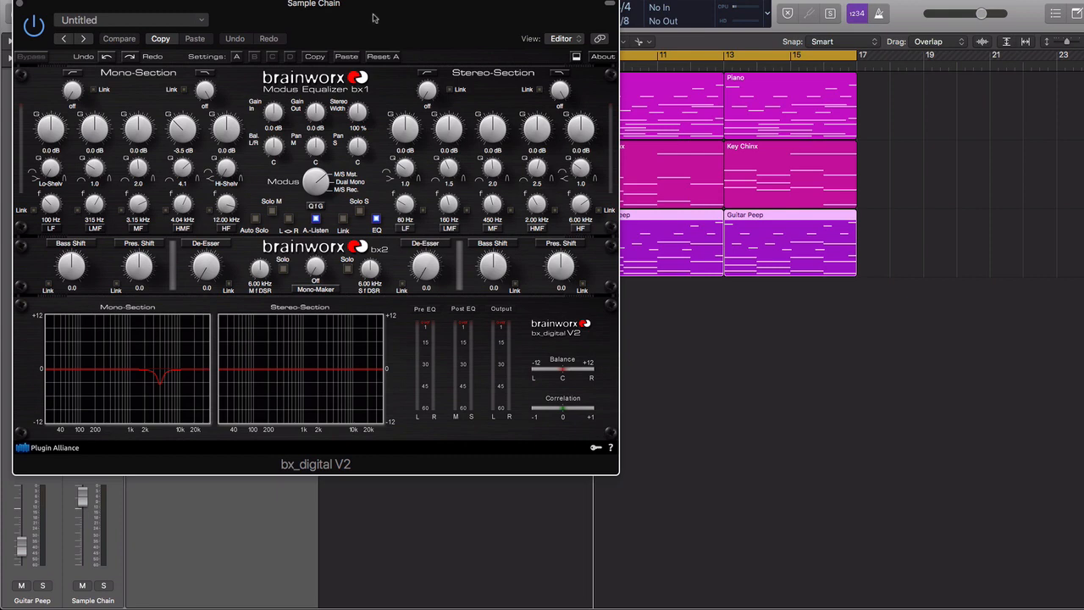
left_click_drag(374, 18, 551, 73)
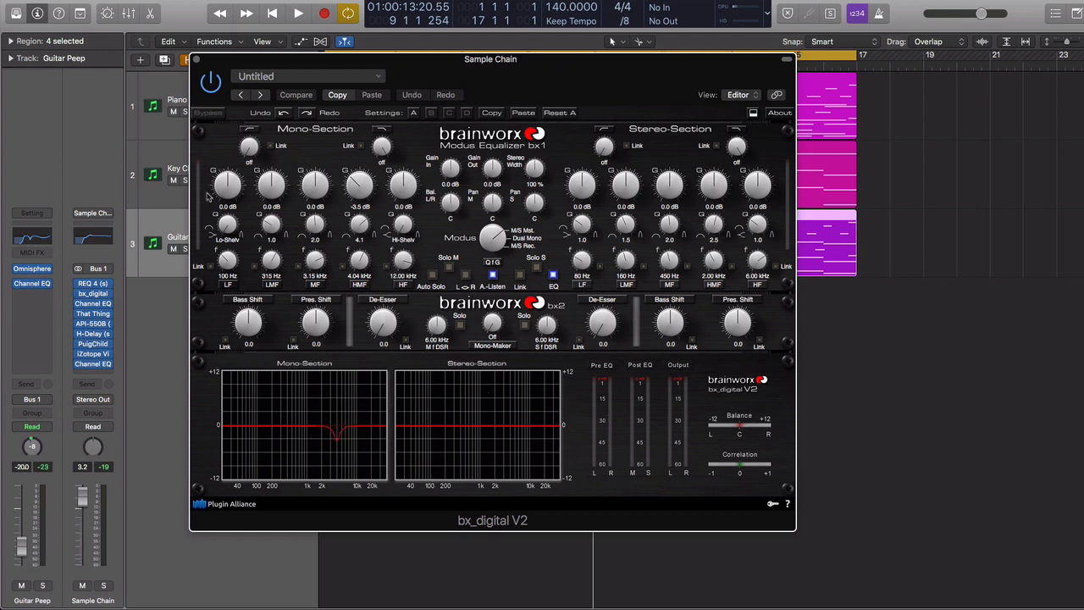
left_click(196, 59)
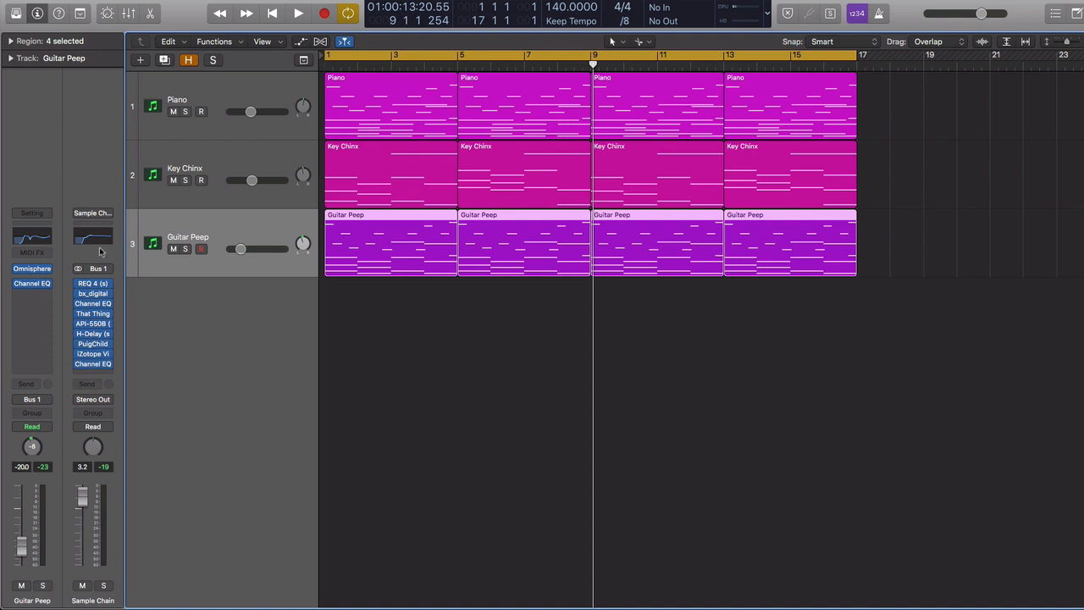
Step: Open the That Thing plug-in on Sample Chain and browse its noise sample list
left_click(93, 315)
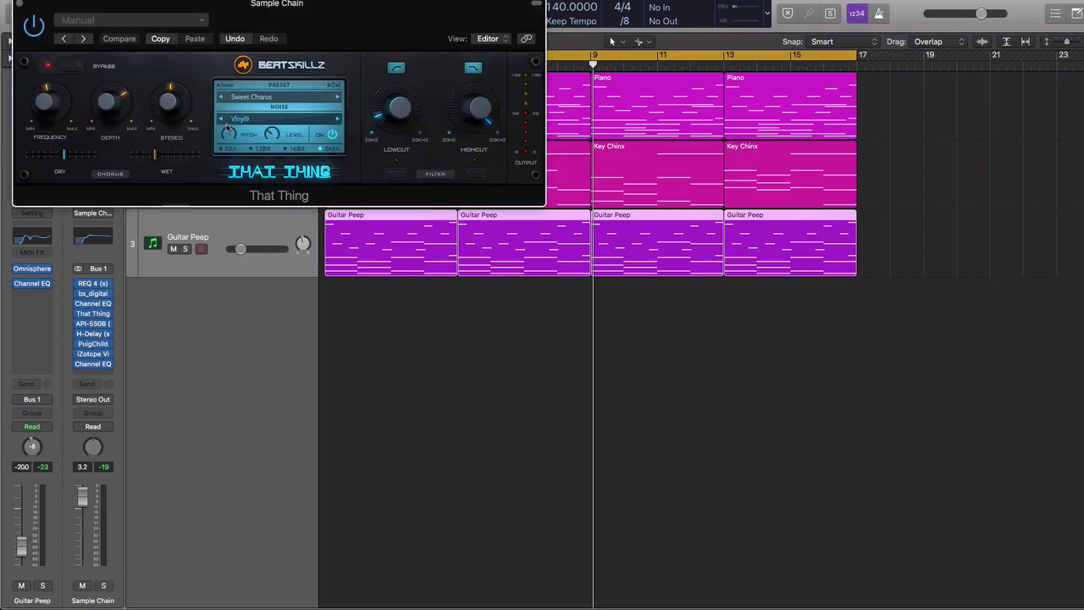
left_click_drag(352, 25, 622, 247)
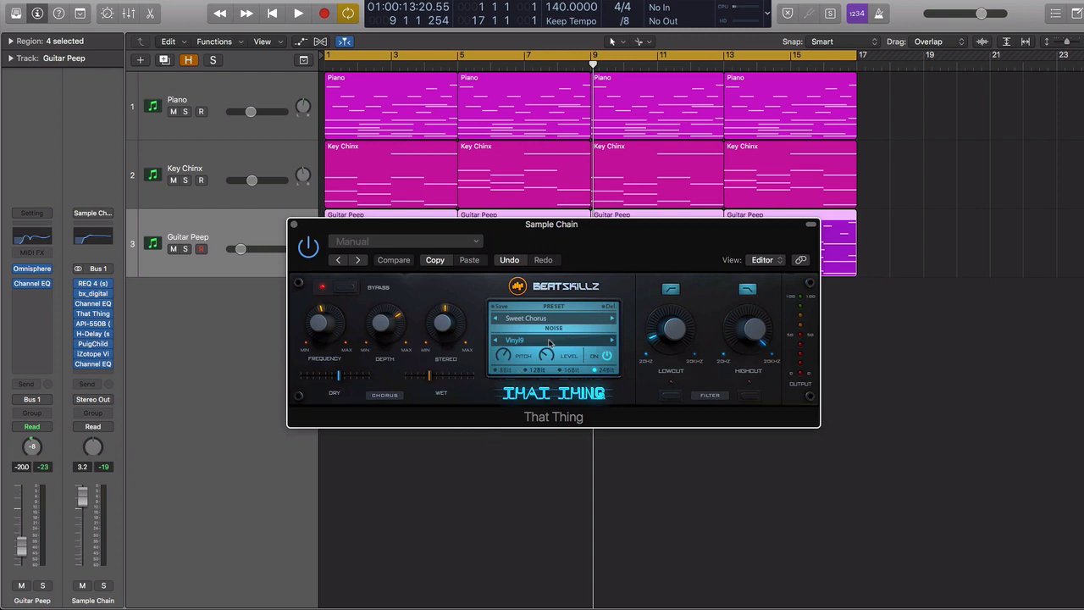
left_click(550, 343)
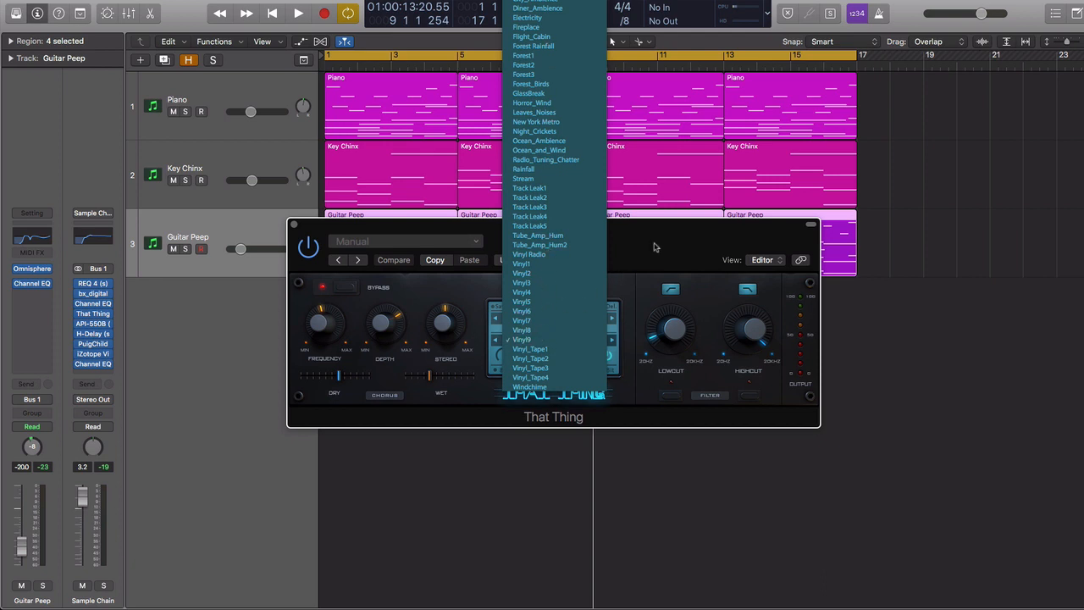
left_click(293, 225)
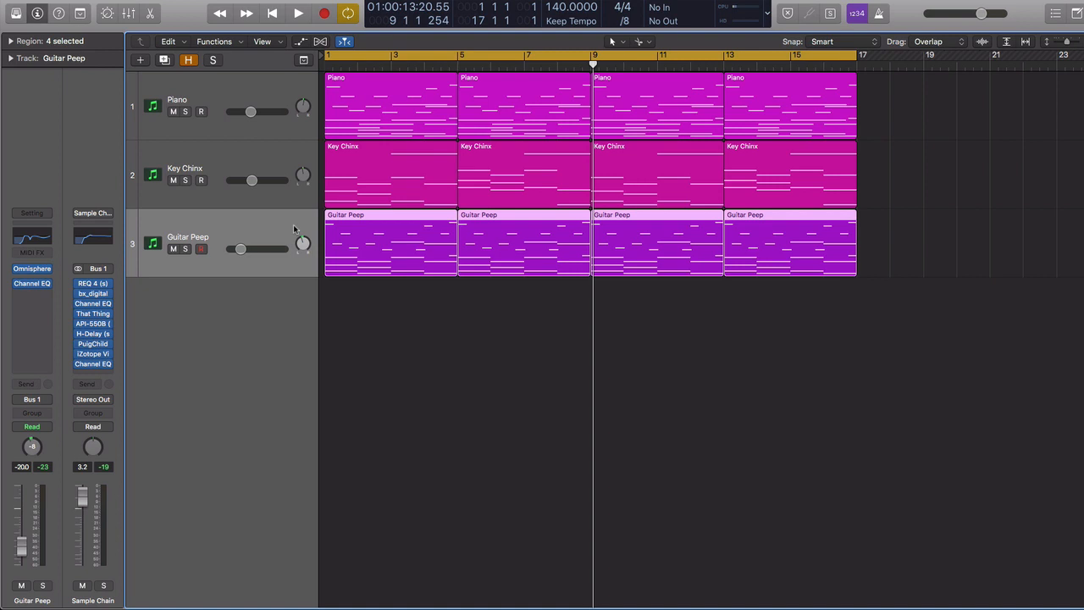
Step: Play the full arrangement from the start
key("Return")
key("space")
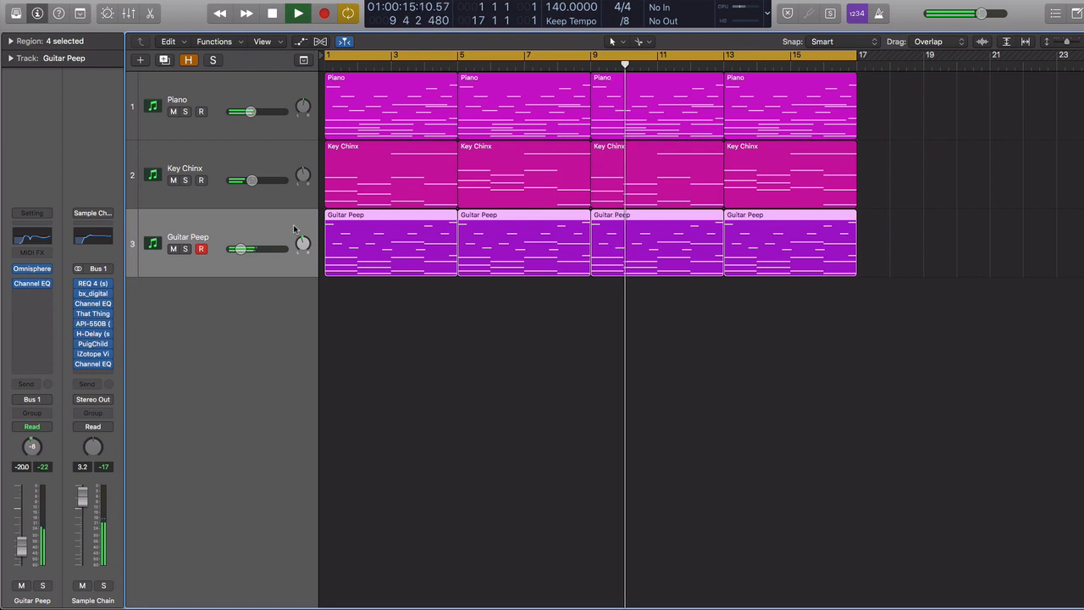
key("space")
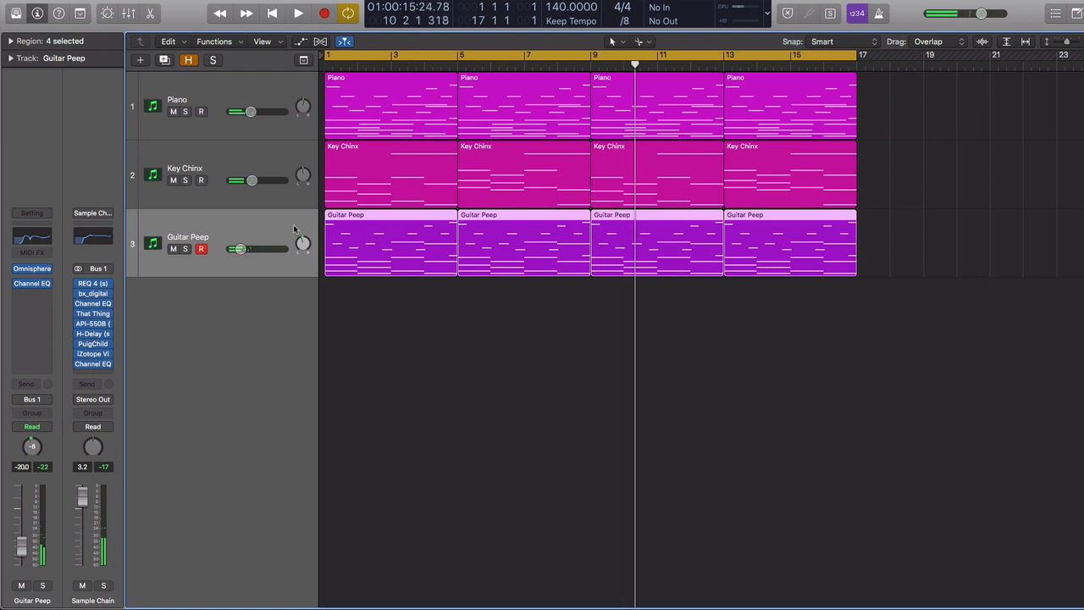